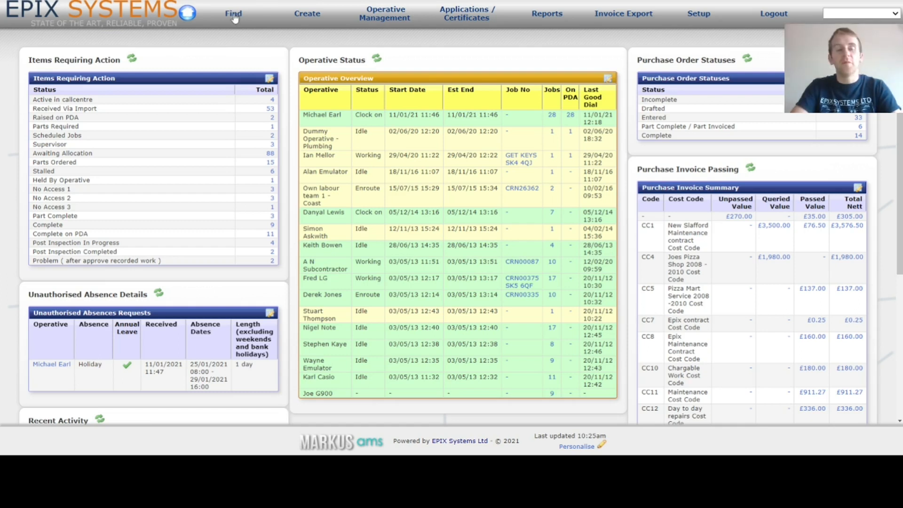
Find the A Plant Ltd skip purchase order by its reference number and open its purchase order sheet
mouse_move(233, 13)
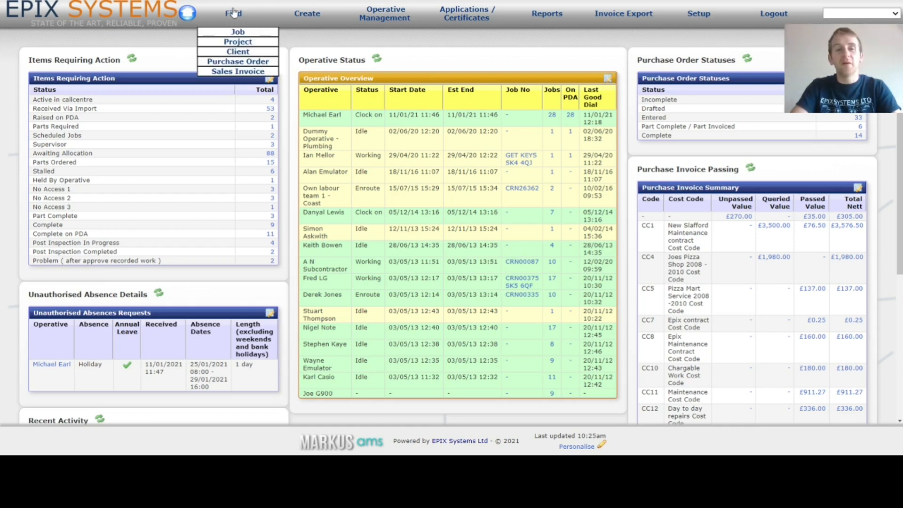
left_click(258, 63)
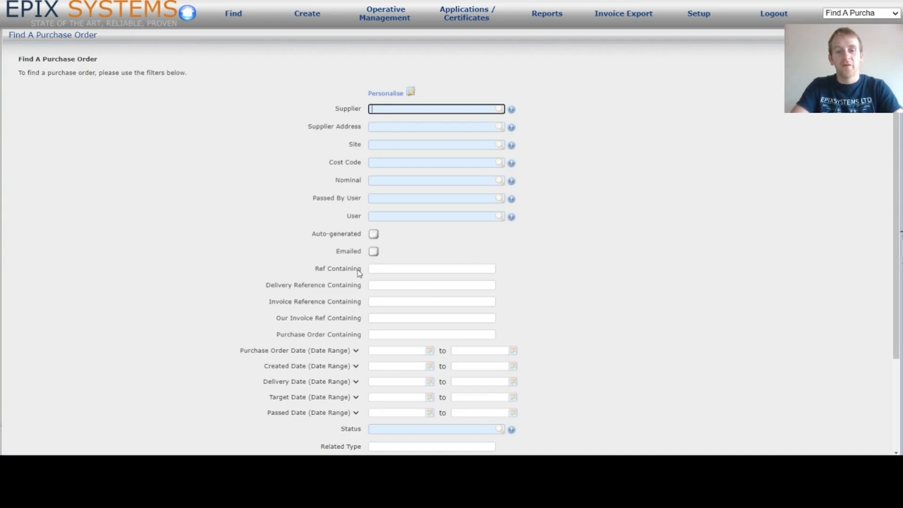
left_click(387, 269)
type("13536")
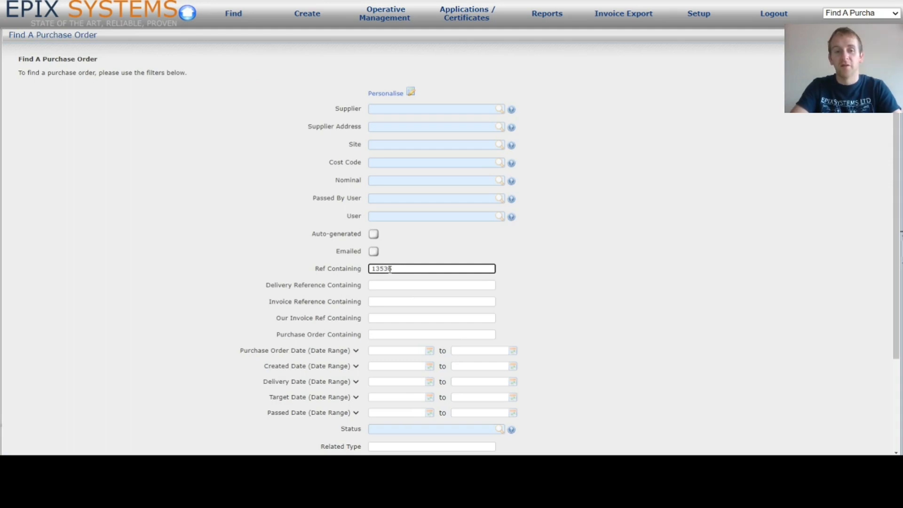
scroll(393, 207, "down", 3)
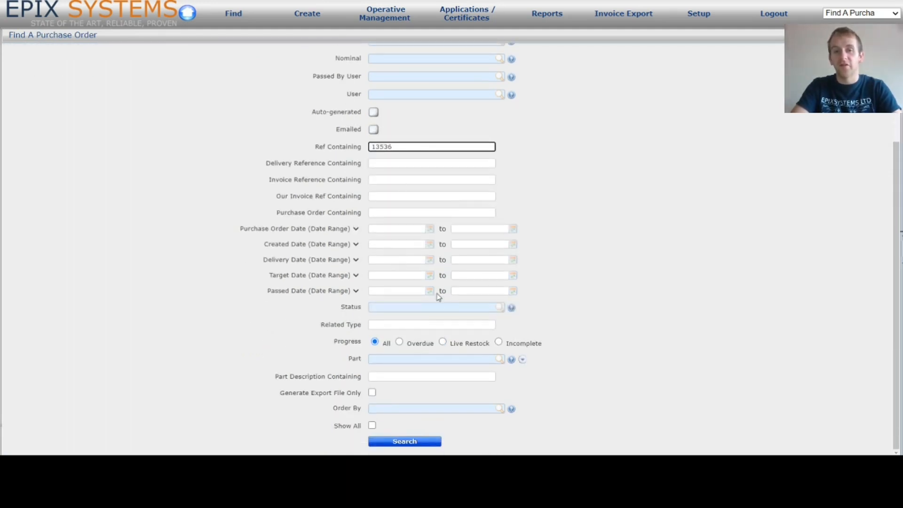
left_click(417, 441)
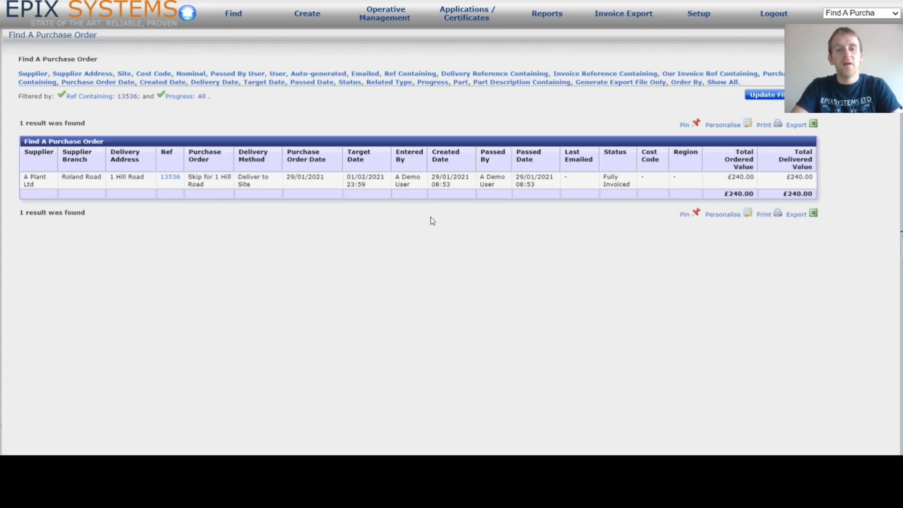
left_click(170, 178)
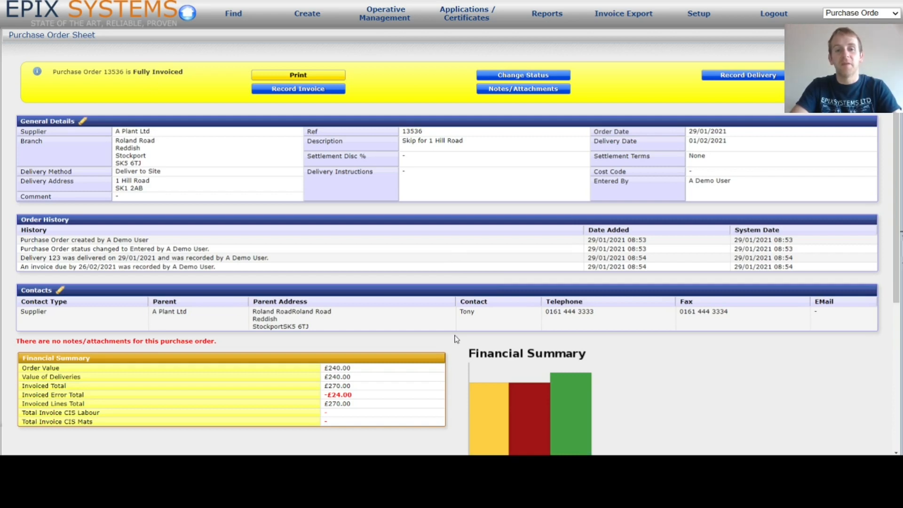
Examine the purchase order's financial summary, order line and the payable amount of its related invoice
scroll(456, 339, "down", 3)
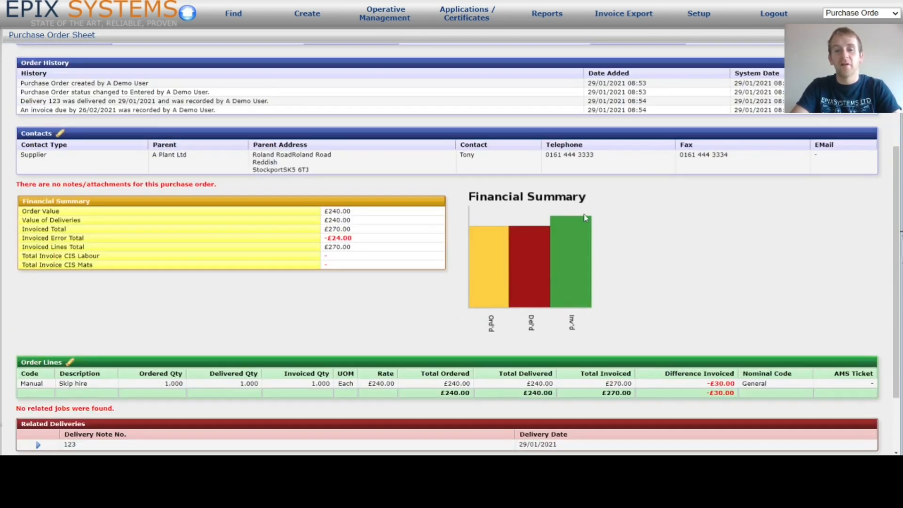
scroll(597, 302, "down", 2)
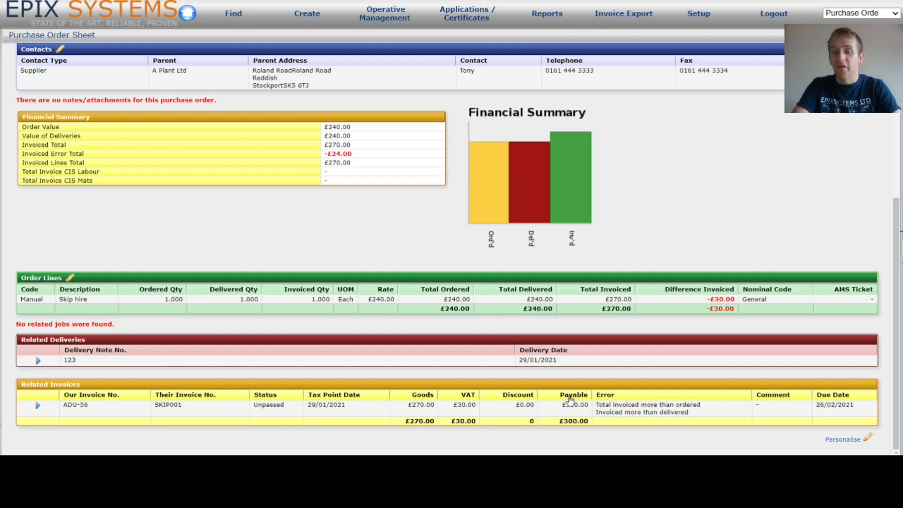
left_click_drag(563, 405, 588, 406)
left_click(588, 407)
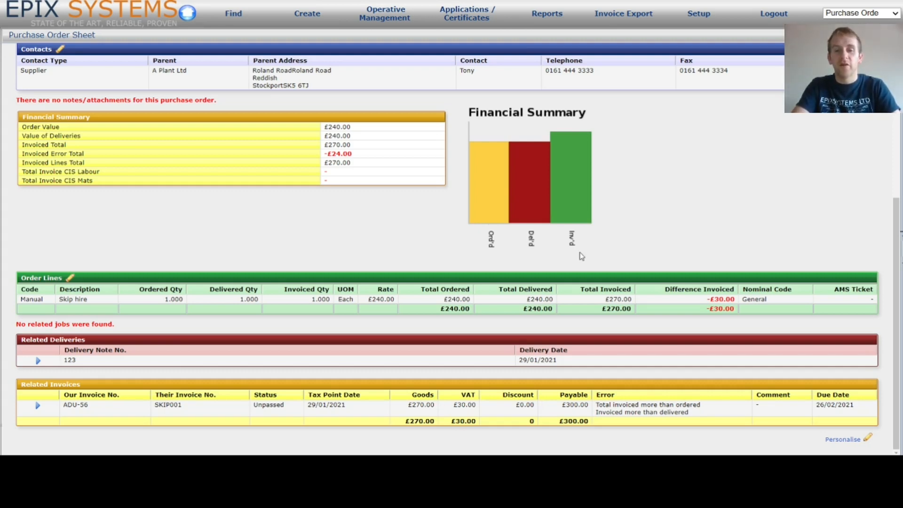
Start recording another invoice against this purchase order with the invoice number SKIP001-REV
scroll(582, 256, "up", 5)
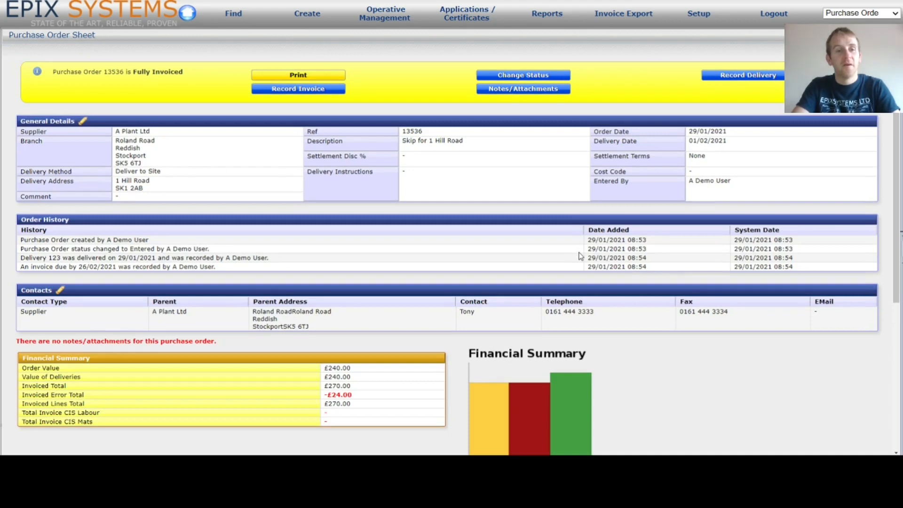
left_click(306, 90)
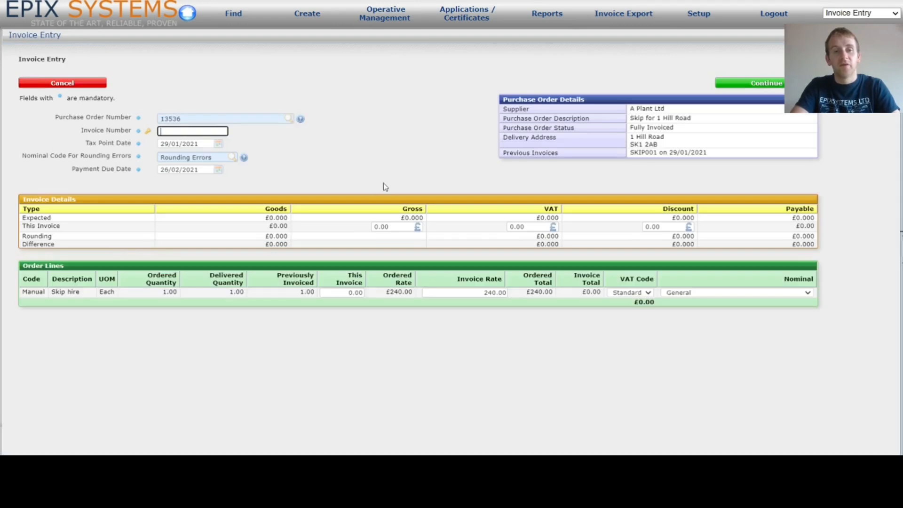
left_click(382, 227)
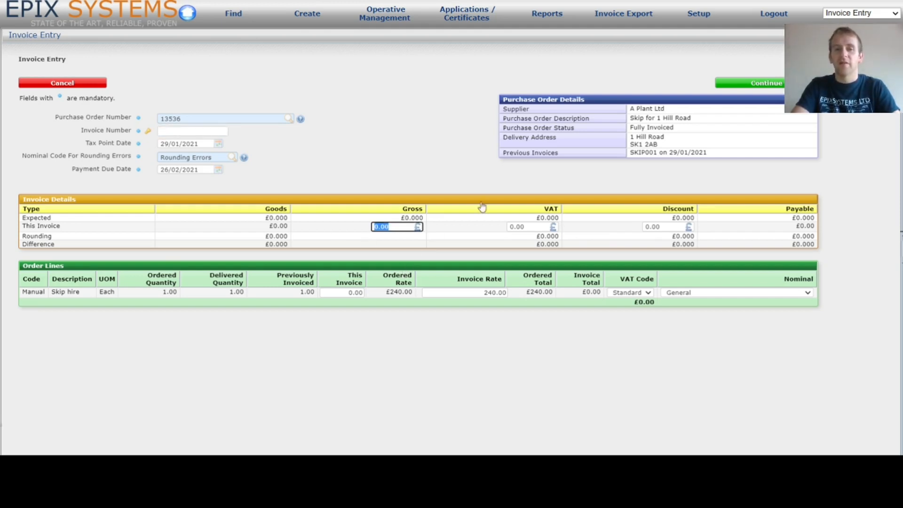
left_click(539, 226)
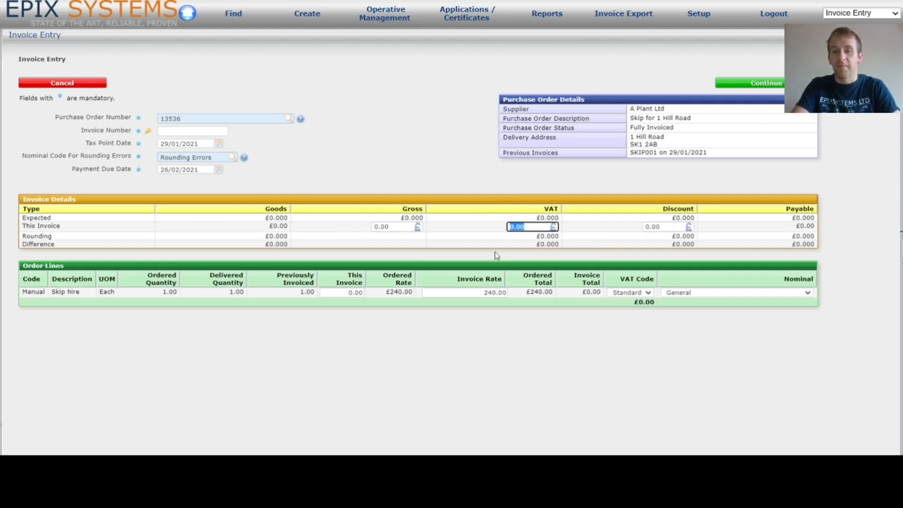
left_click(201, 133)
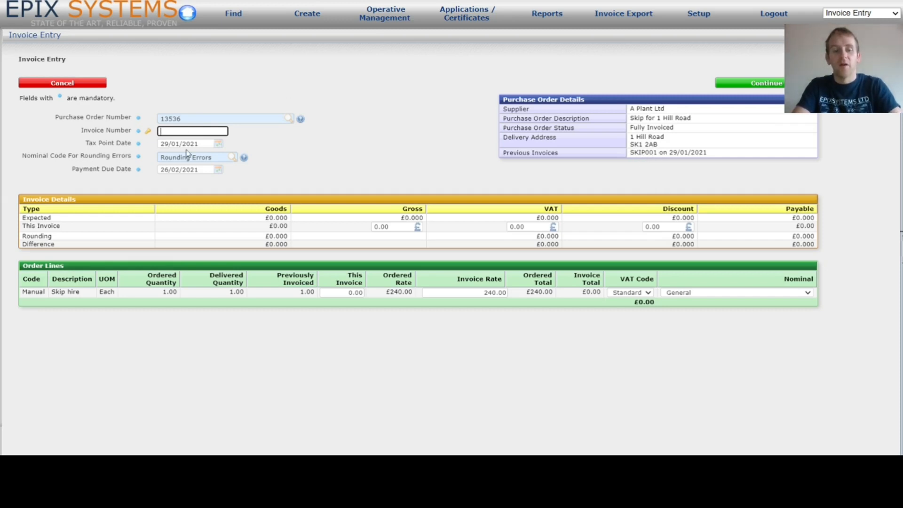
type("SKIP001-REV")
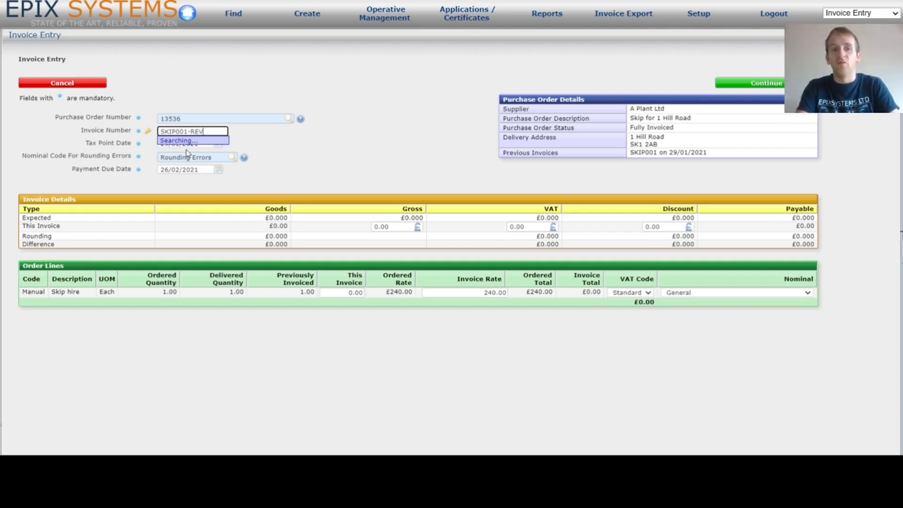
left_click(276, 119)
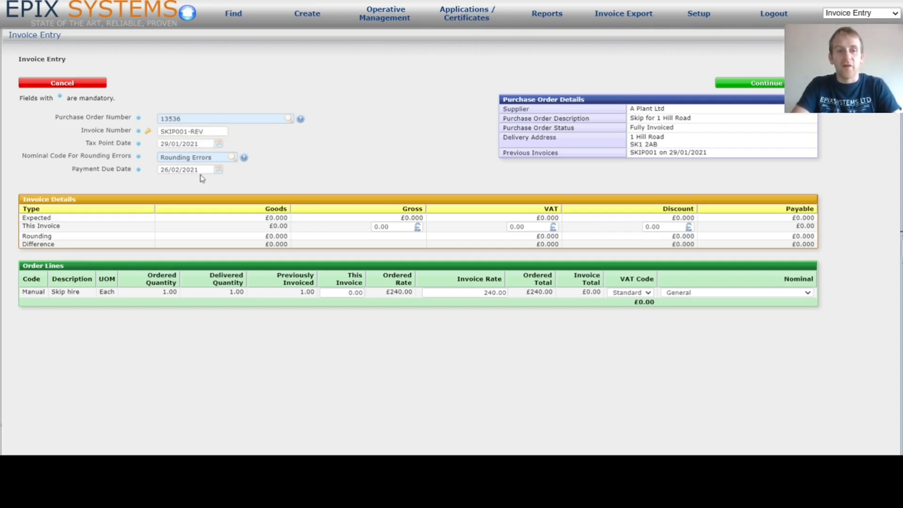
Enter a gross amount of 300 and VAT of 30 for this invoice
left_click(394, 227)
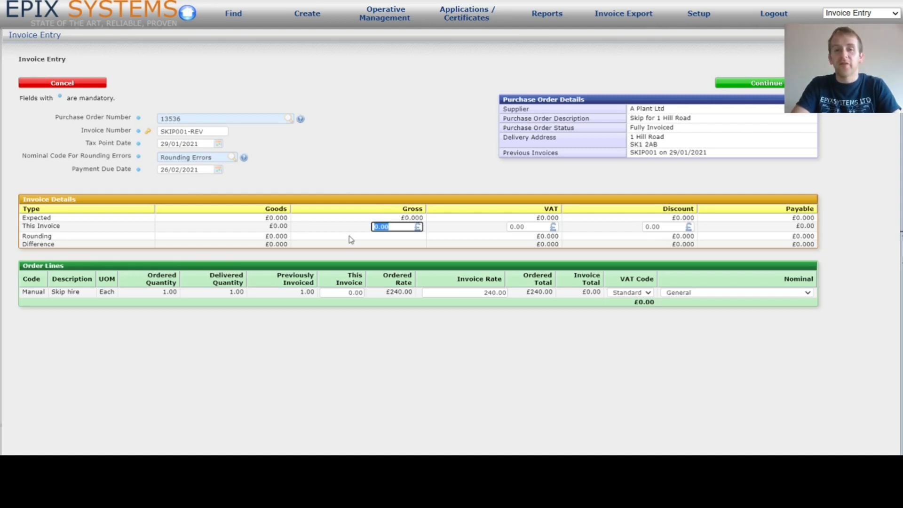
type("300")
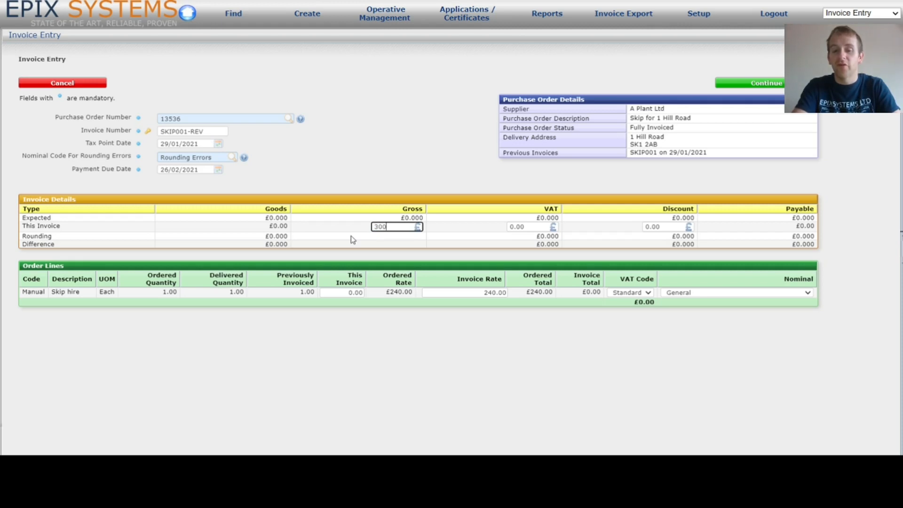
left_click(535, 227)
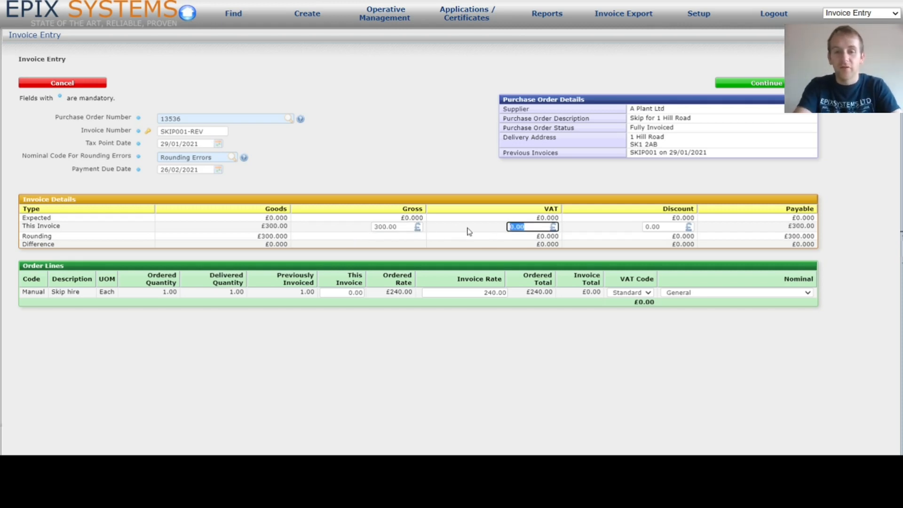
type("30")
key("Tab")
left_click_drag(262, 228, 289, 227)
left_click(298, 229)
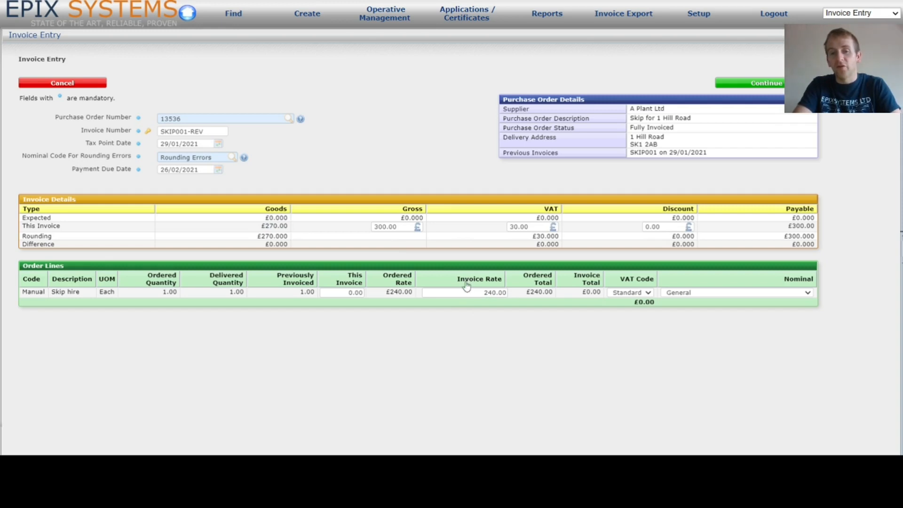
Set the invoice rate of the Skip hire order line to 270
left_click(482, 293)
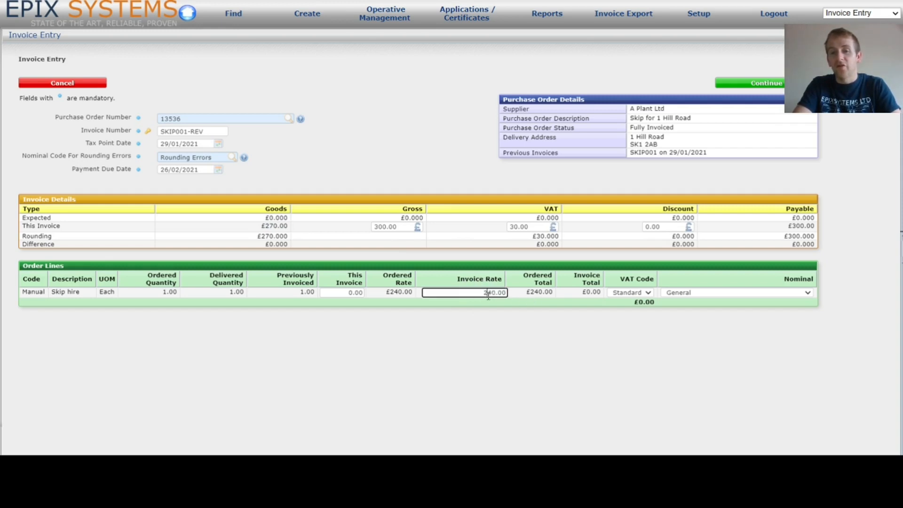
type("270")
left_click(541, 380)
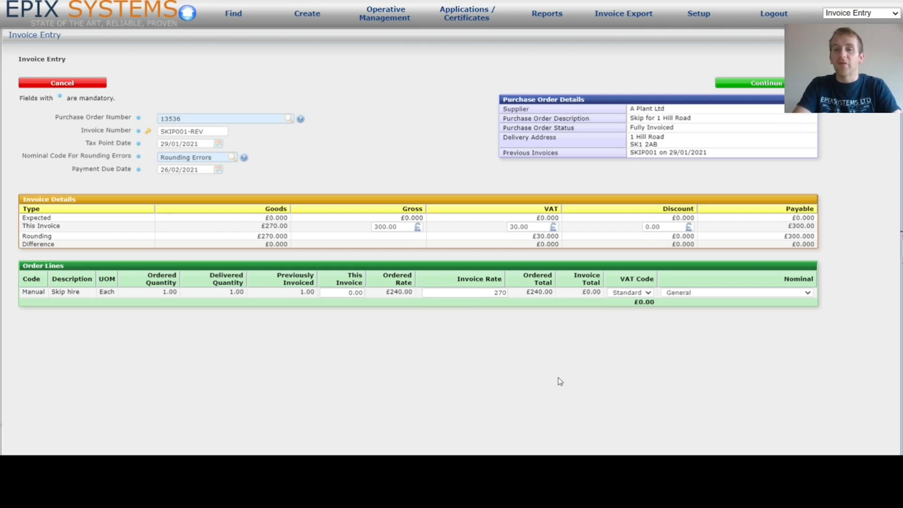
Make the invoice amounts negative, with gross at -300 and VAT at -30
left_click(374, 229)
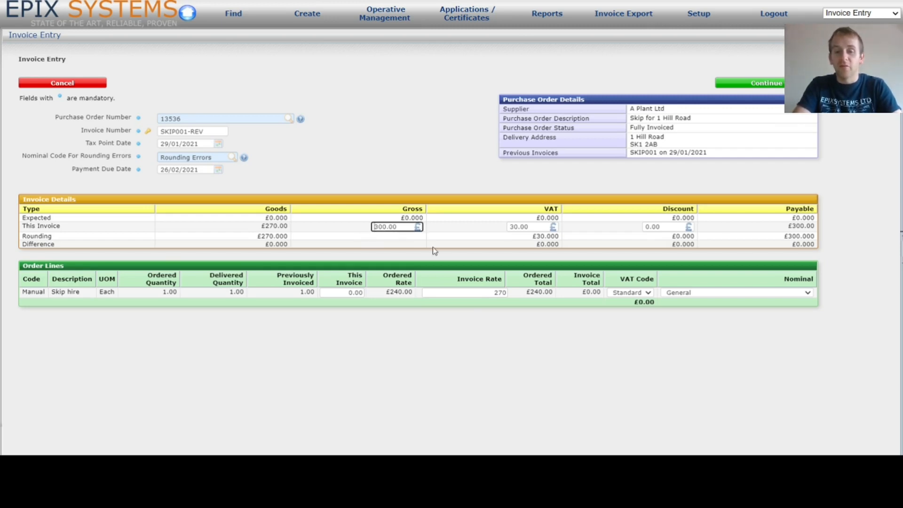
type("-")
left_click(509, 227)
type("-")
Set the Skip hire line's quantity for this invoice to -1 and submit the reversal invoice
left_click(491, 292)
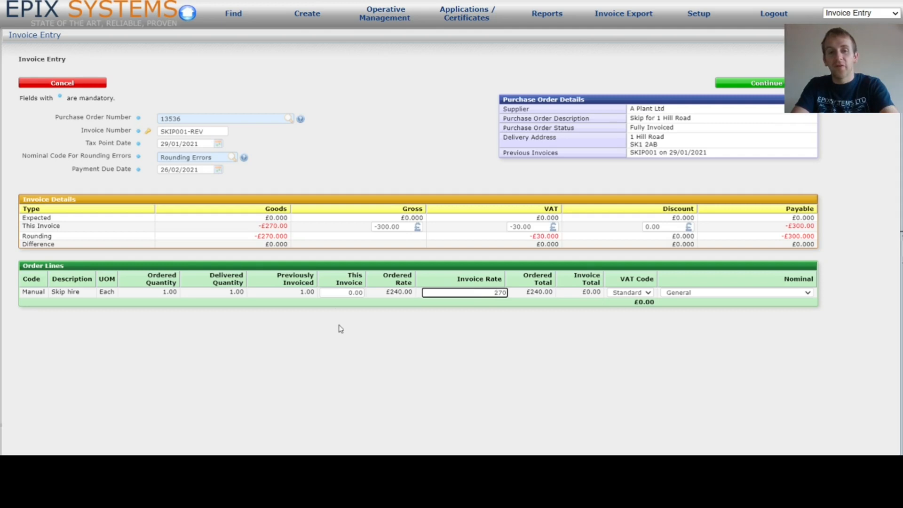
key("shift+Tab")
key("BackSpace")
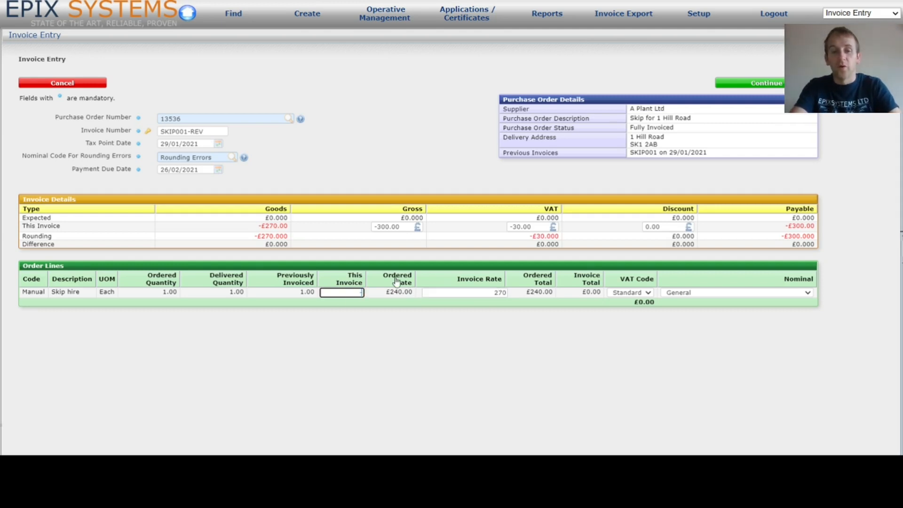
key("Tab")
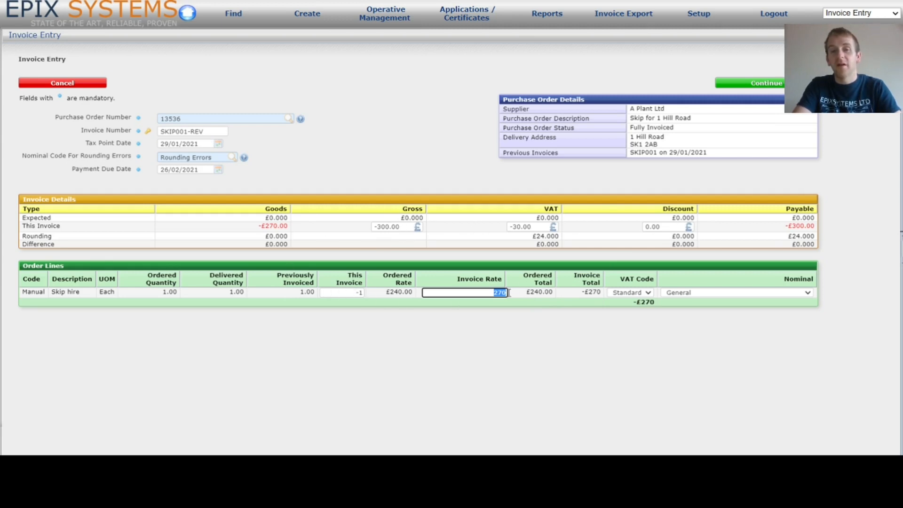
left_click(764, 85)
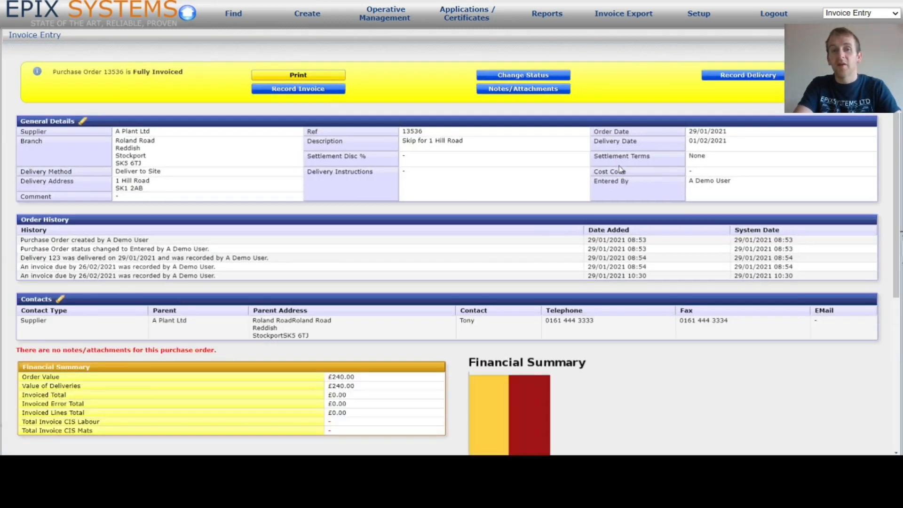
Check the purchase order's financial summary, order line and related invoices with the reversal recorded
scroll(619, 174, "down", 2)
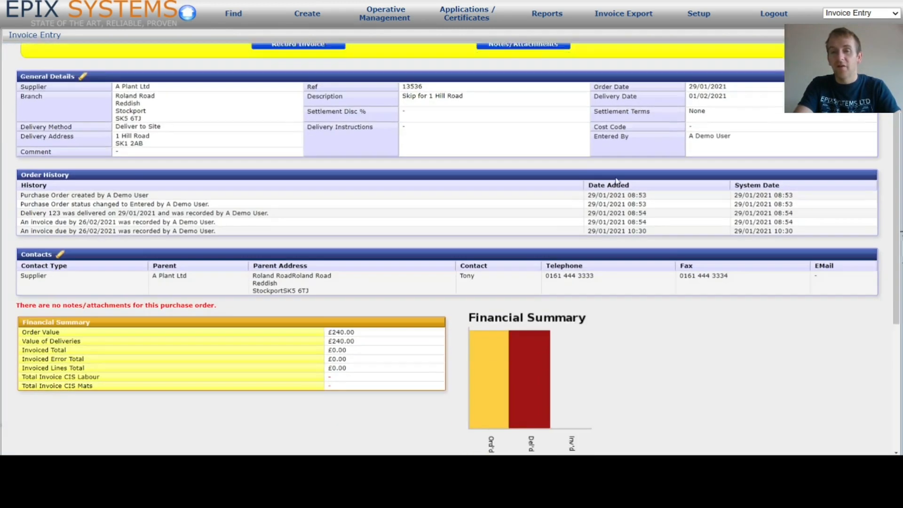
scroll(618, 181, "down", 2)
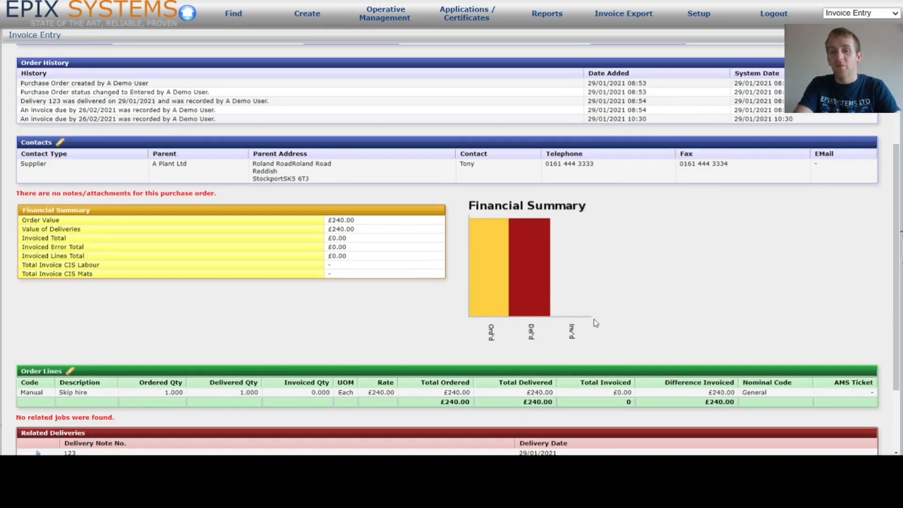
scroll(595, 323, "down", 3)
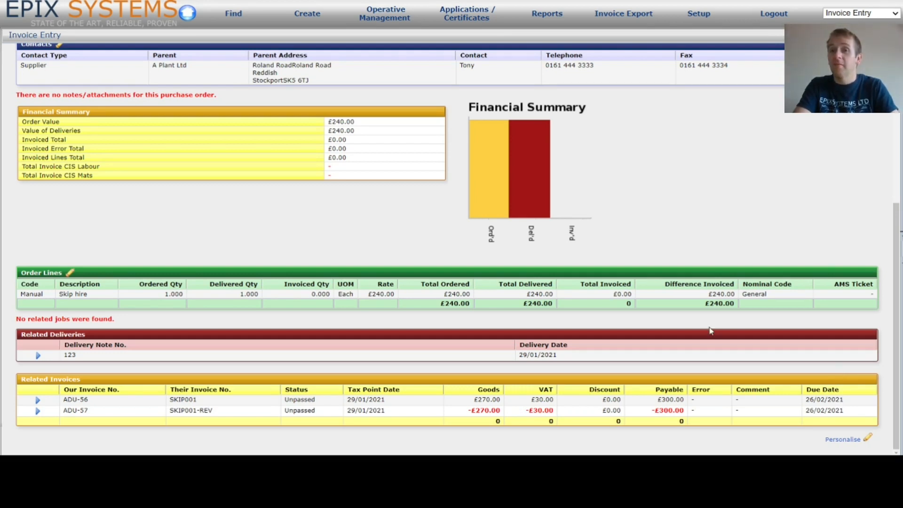
Record a corrected invoice numbered SKIP001-CORR against the purchase order, keeping the prefilled amounts
scroll(649, 329, "up", 5)
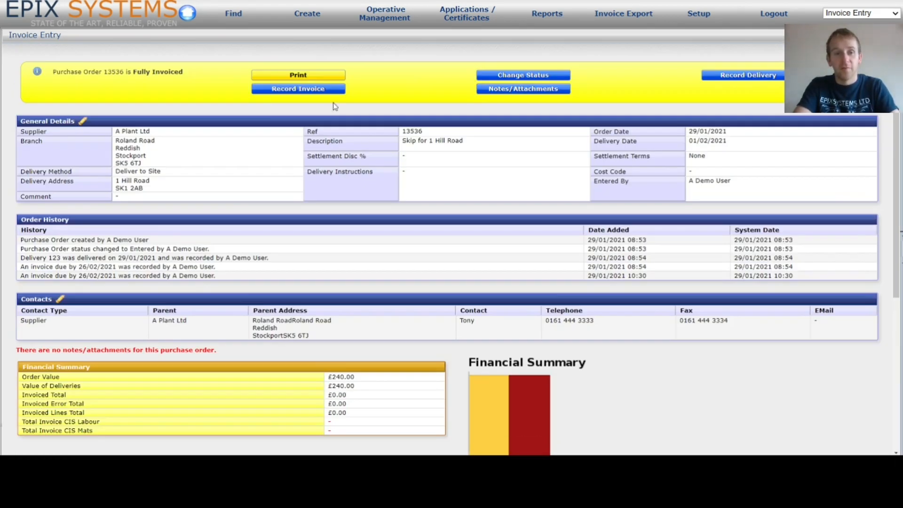
left_click(282, 90)
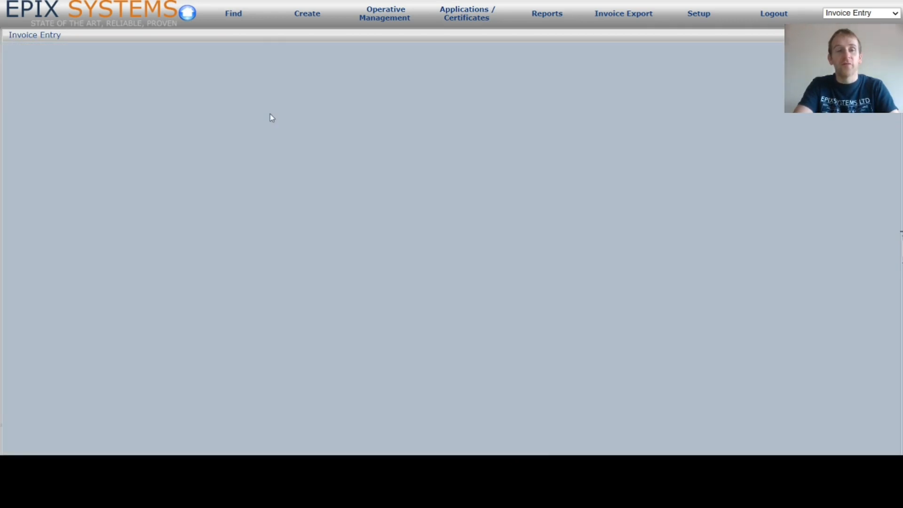
type("SKIP001-CORR")
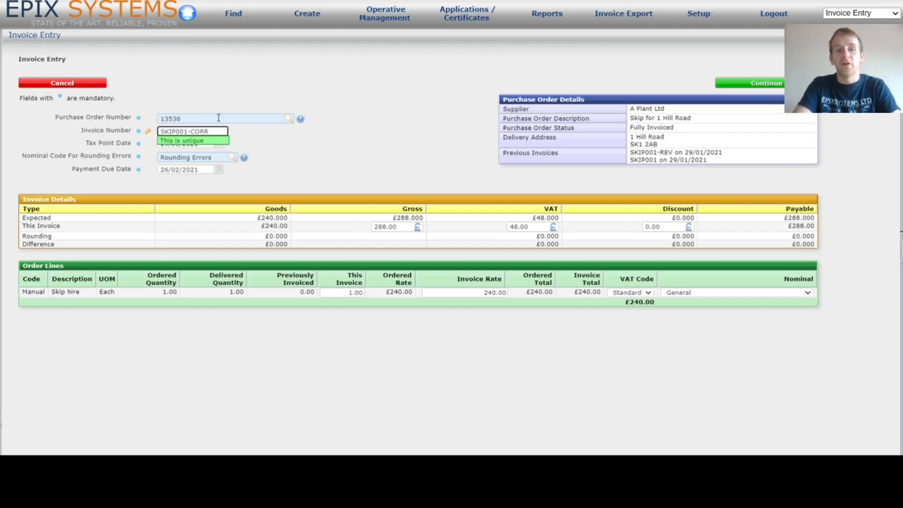
left_click(237, 142)
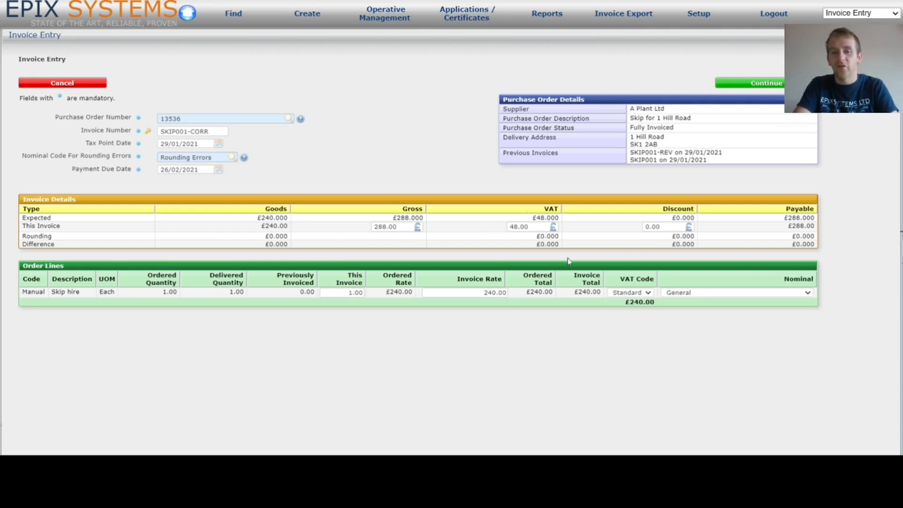
left_click(763, 87)
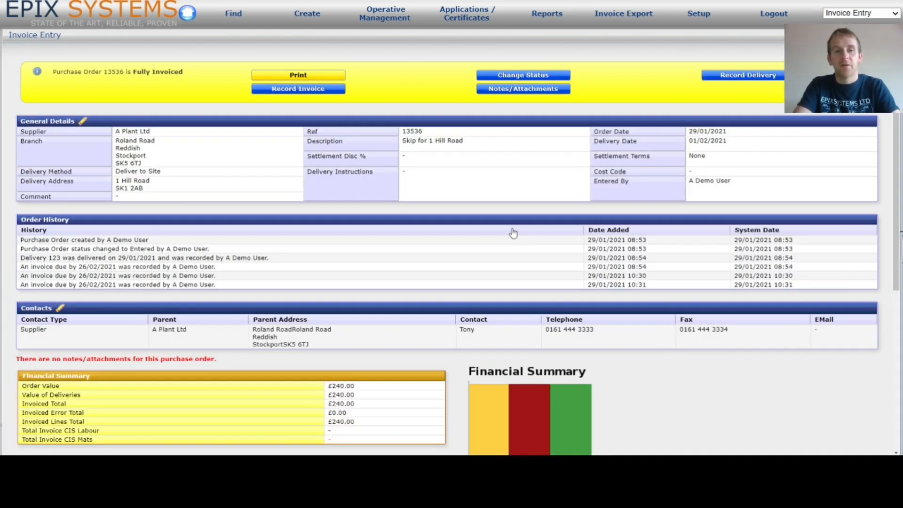
Examine the updated financial summary and the status and goods value of the SKIP001-CORR invoice
scroll(513, 233, "down", 3)
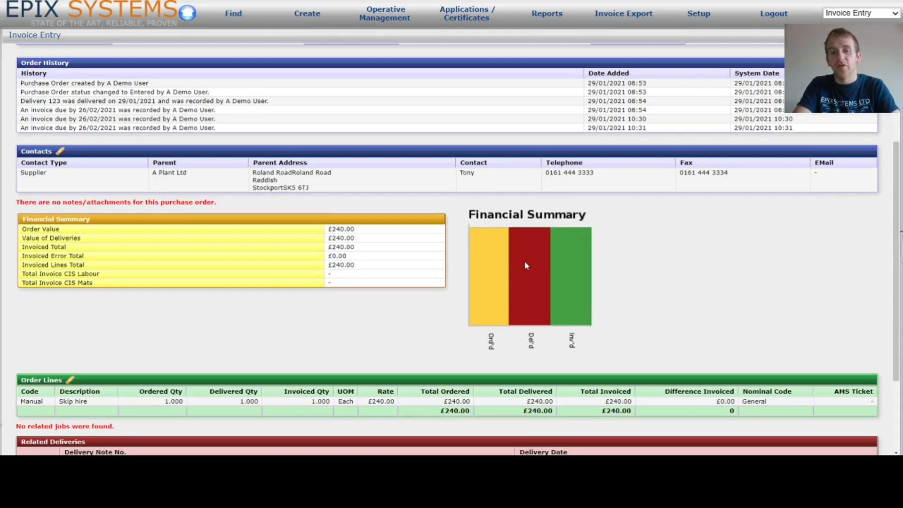
scroll(527, 265, "down", 3)
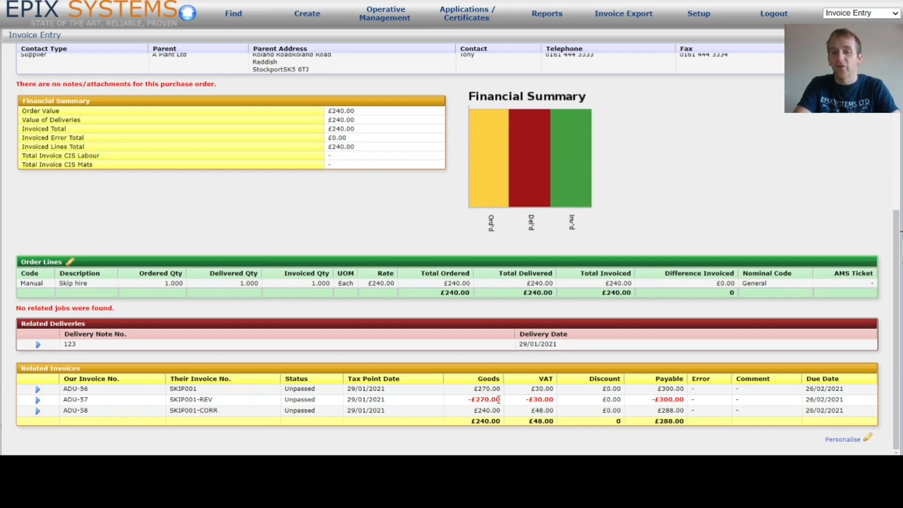
double_click(301, 410)
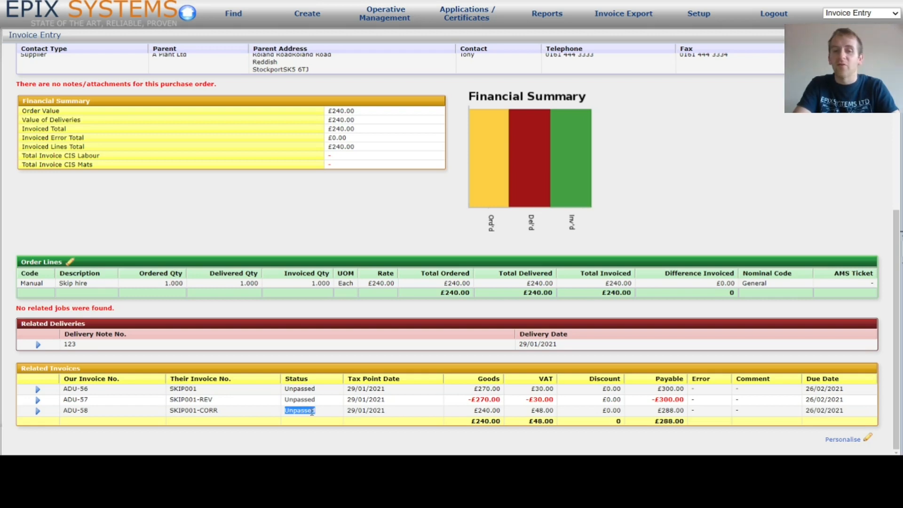
double_click(478, 409)
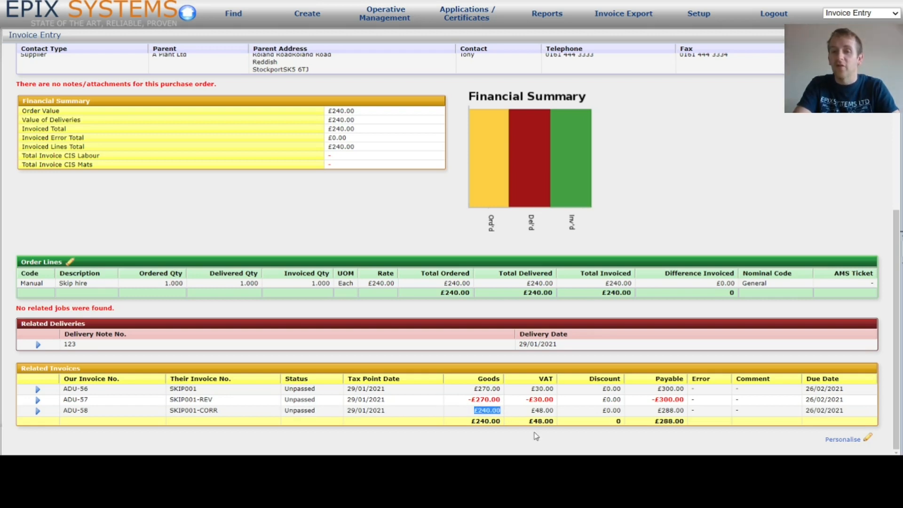